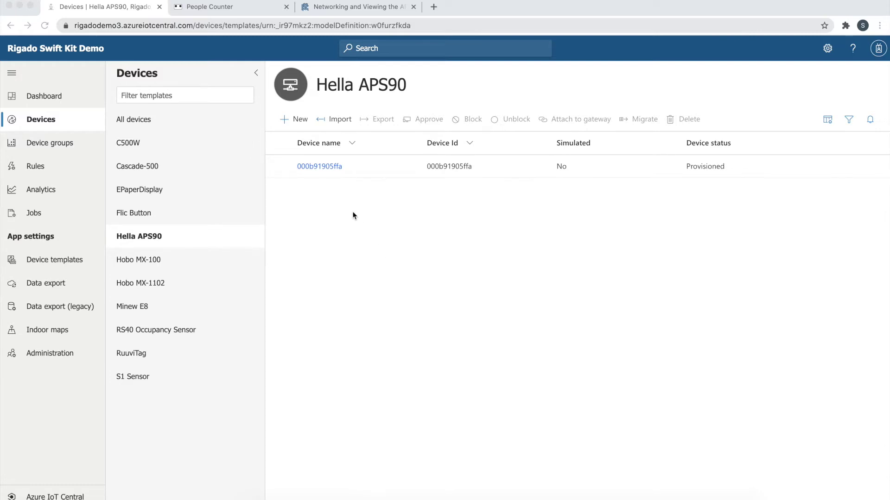
Open the Hella APS90 device's details page from the IoT Central device list
click(323, 216)
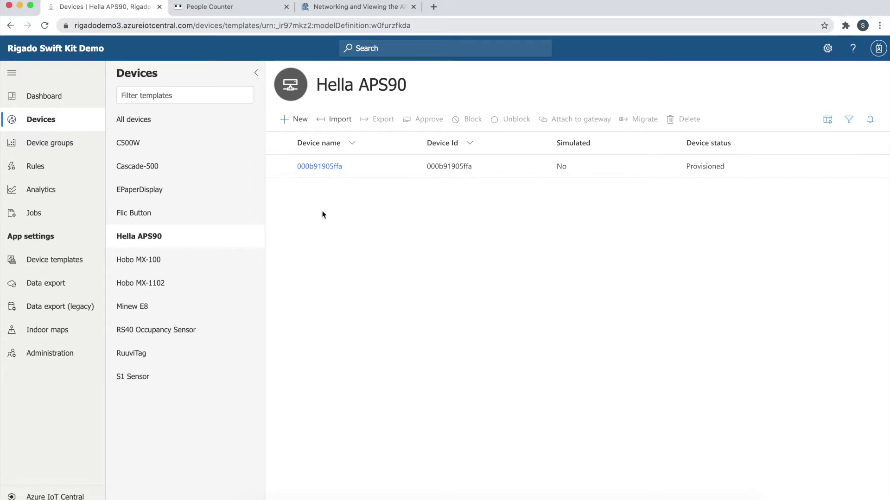
click(319, 168)
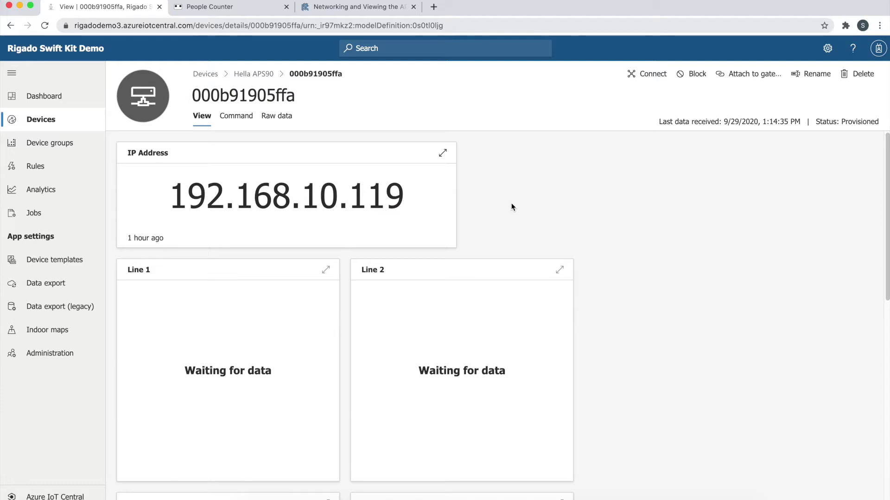
Scroll the device view to check IP address 192.168.10.119 and the Line 1–5 tiles
scroll(676, 263, down, 1)
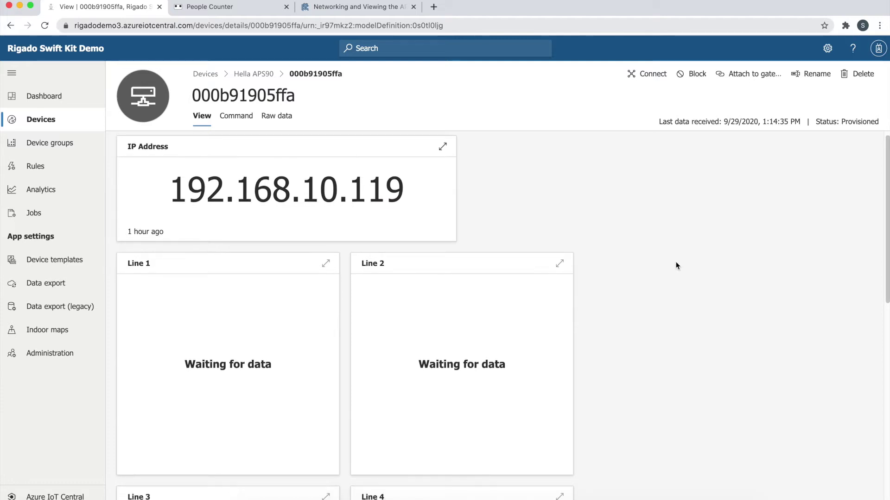
scroll(498, 330, down, 5)
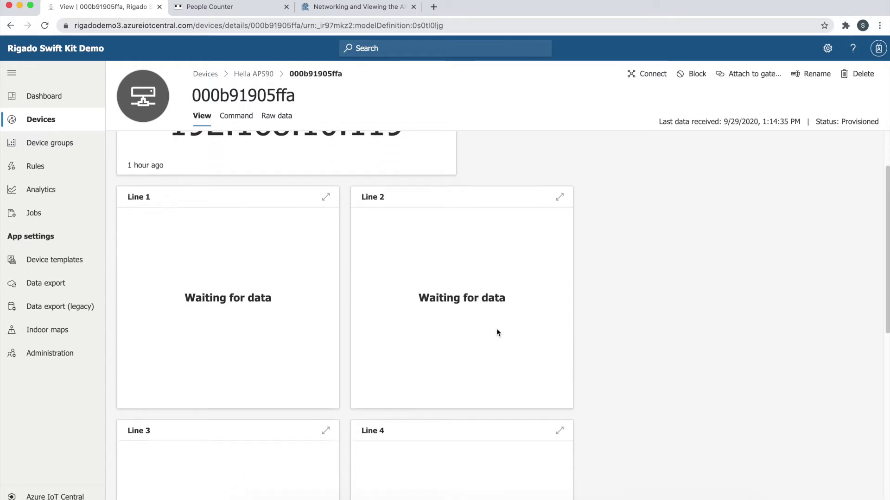
scroll(497, 331, down, 5)
scroll(497, 331, down, 9)
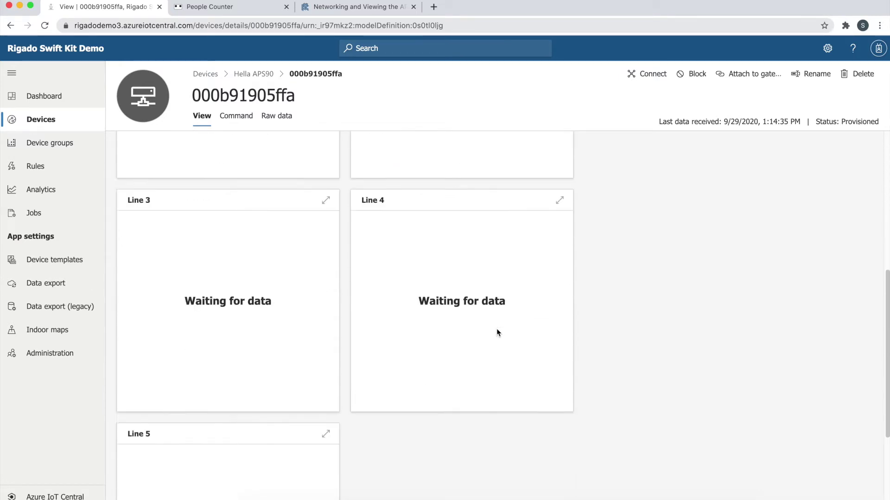
scroll(496, 332, up, 10)
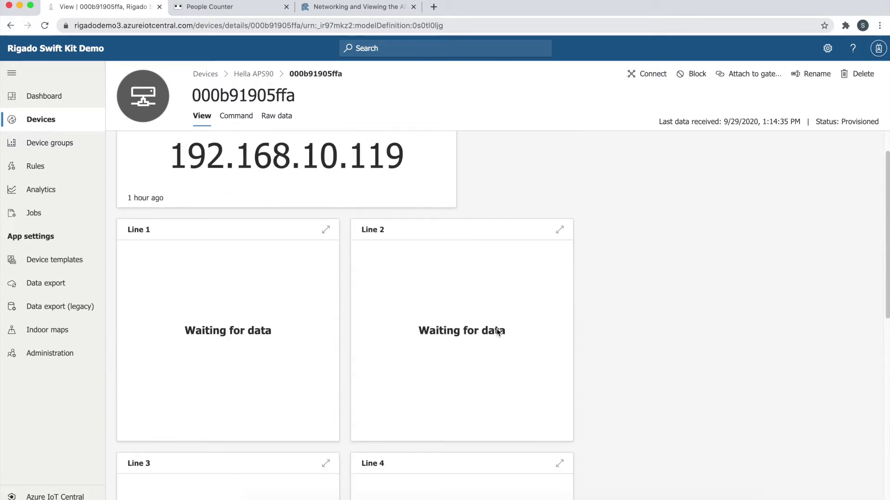
scroll(498, 332, up, 2)
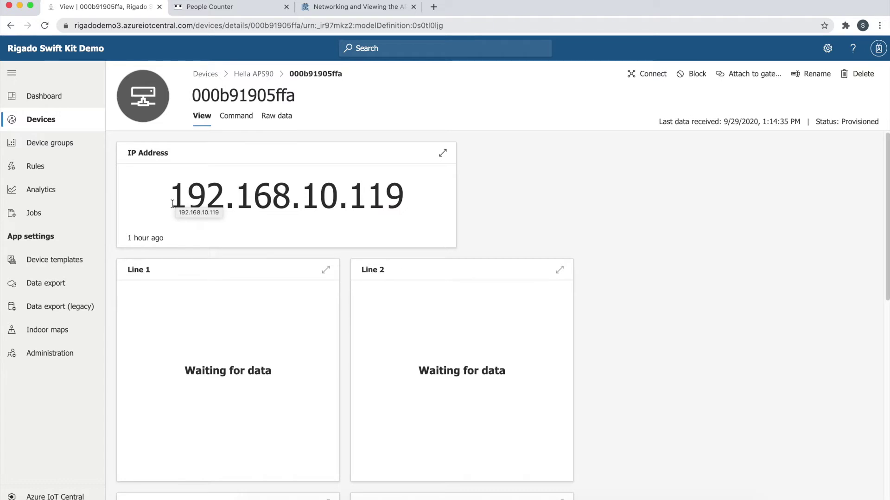
Log in to the APS-90E web UI with the setup password for setup access
click(222, 9)
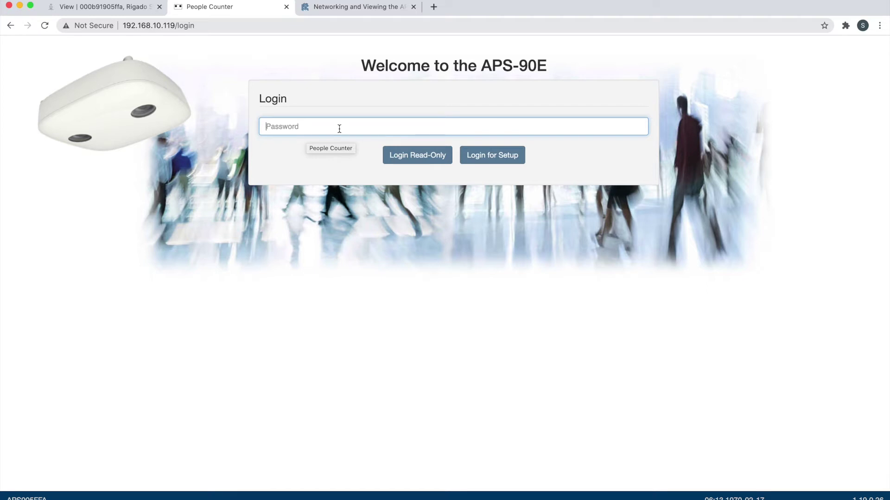
text(•••••)
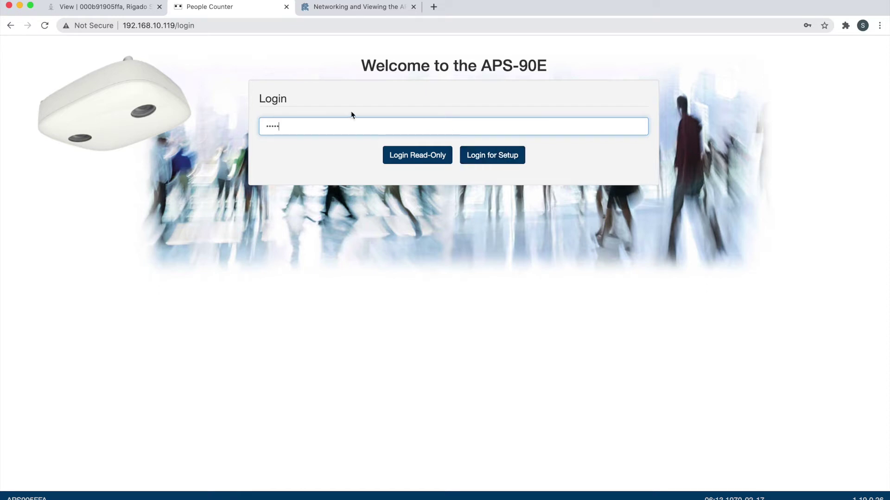
click(494, 157)
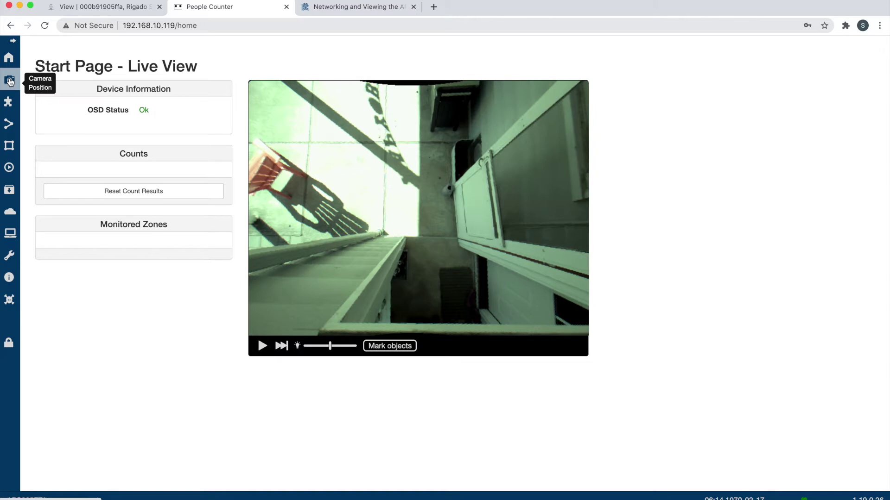
Go to the Camera Position setup page after reviewing the live view
click(9, 82)
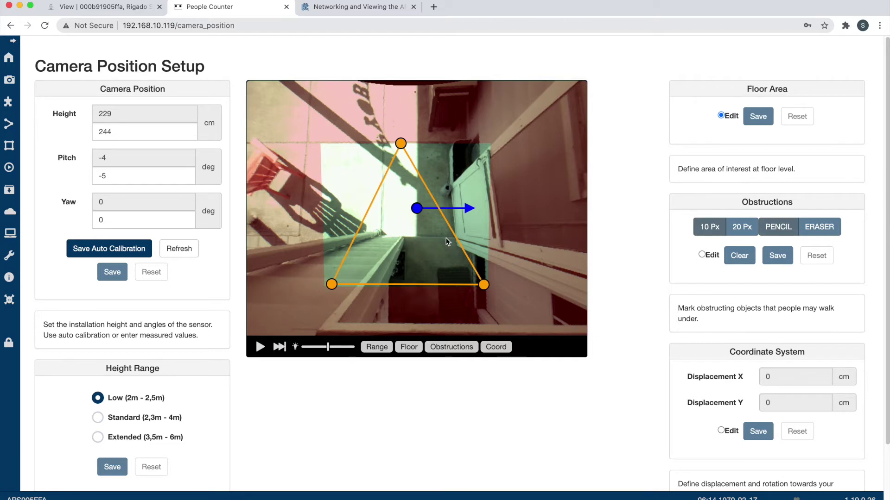
Stretch the floor area to the top corners and add a right-edge corner at the door frame
drag(377, 197, 326, 147)
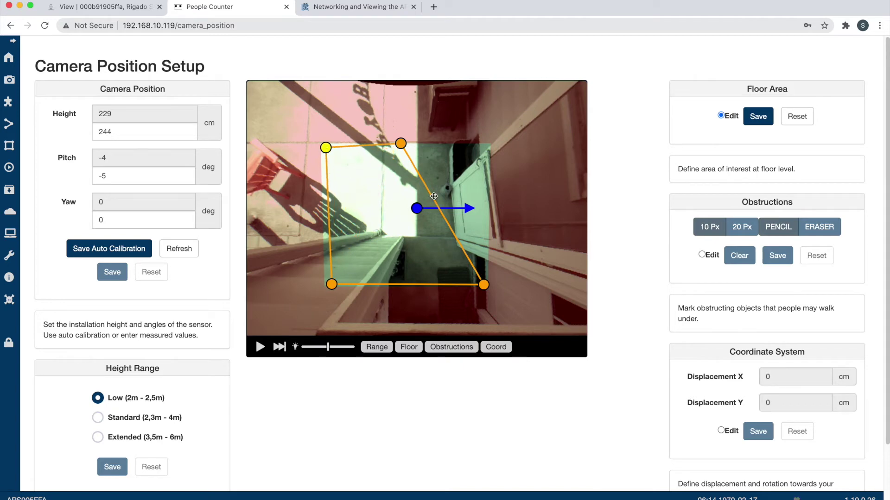
click(440, 212)
mouse_move(438, 218)
mouse_down()
mouse_move(444, 181)
mouse_move(439, 209)
mouse_up()
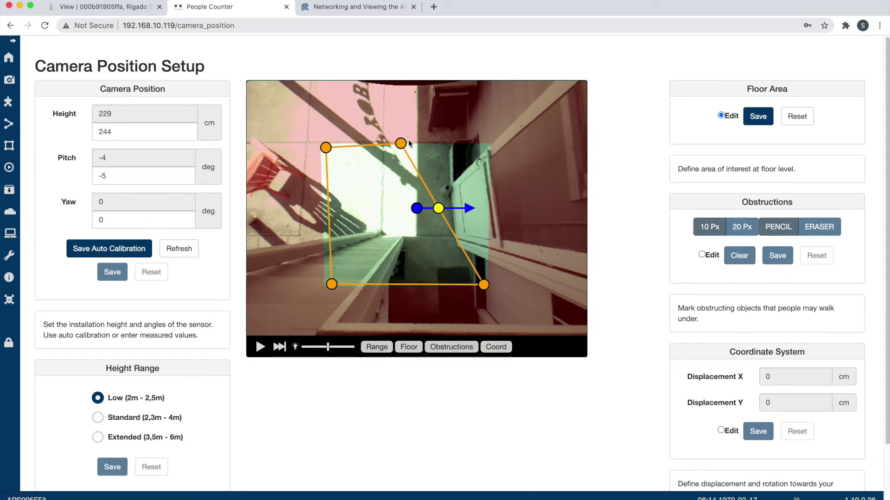
drag(401, 143, 445, 148)
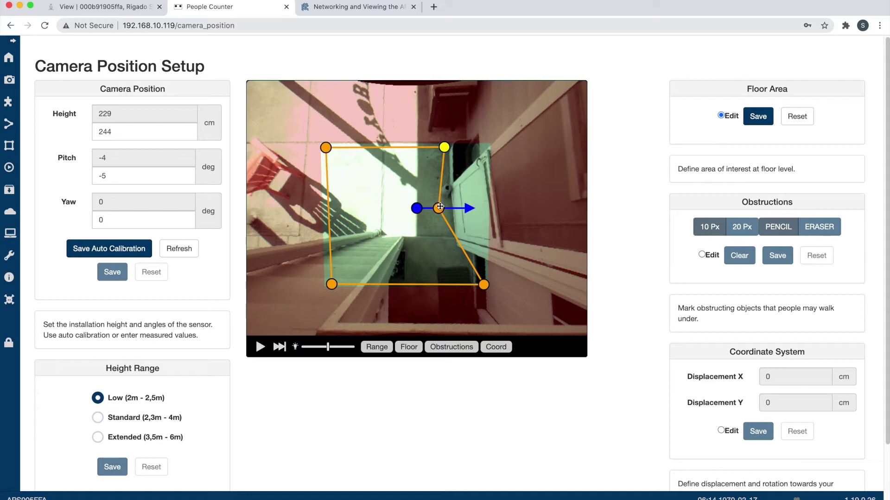
drag(438, 208, 454, 250)
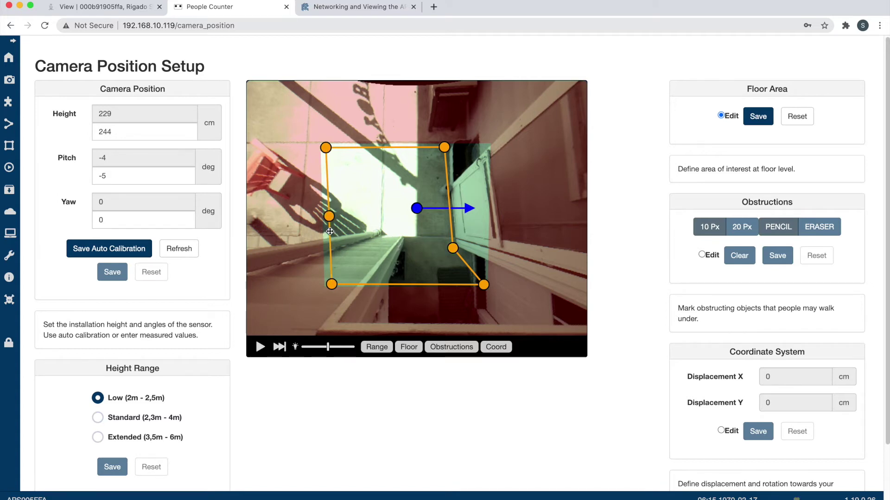
Add left-edge corners along the wall and stairs, fine-tune vertices, and save the seven-point floor area
click(329, 217)
drag(329, 218, 411, 240)
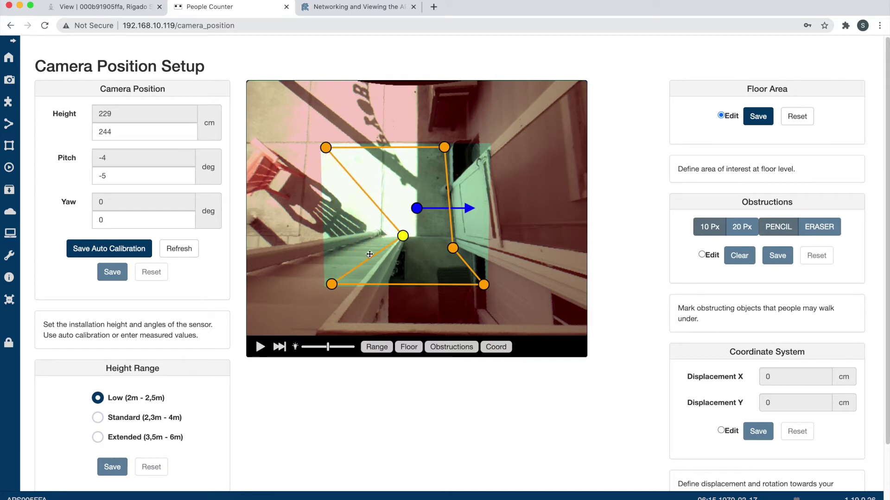
drag(341, 284, 398, 285)
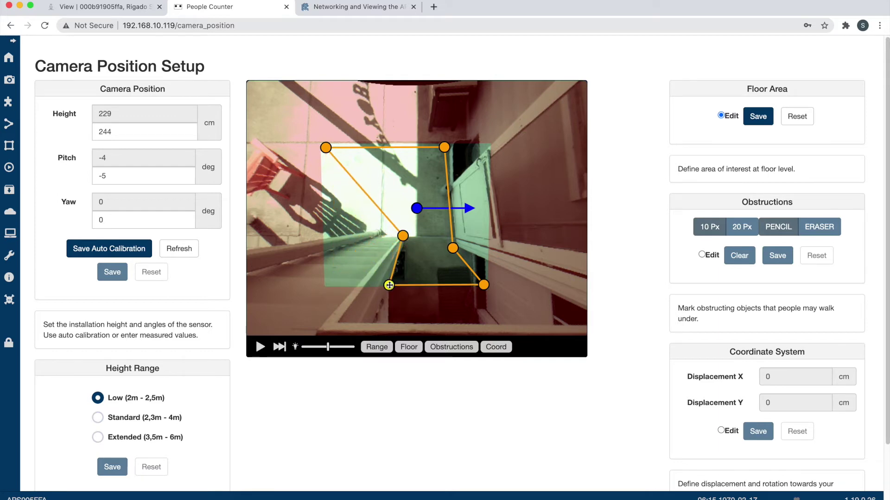
click(364, 192)
drag(364, 197, 331, 231)
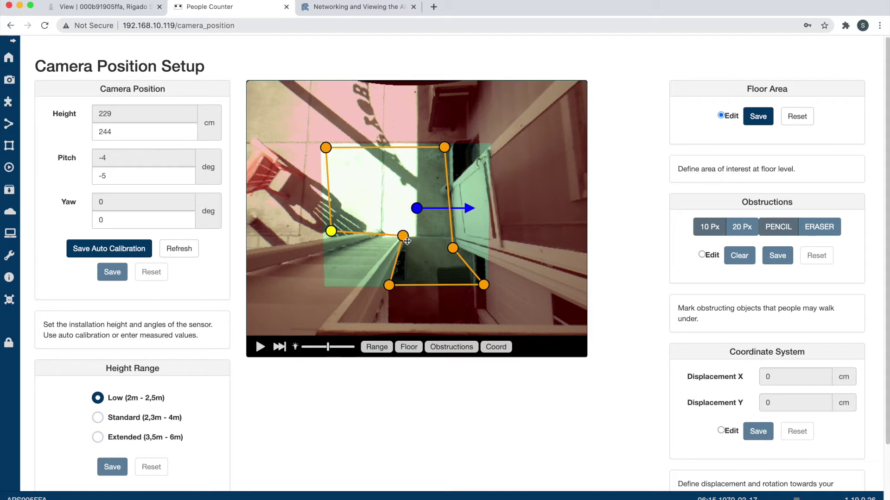
drag(406, 239, 410, 234)
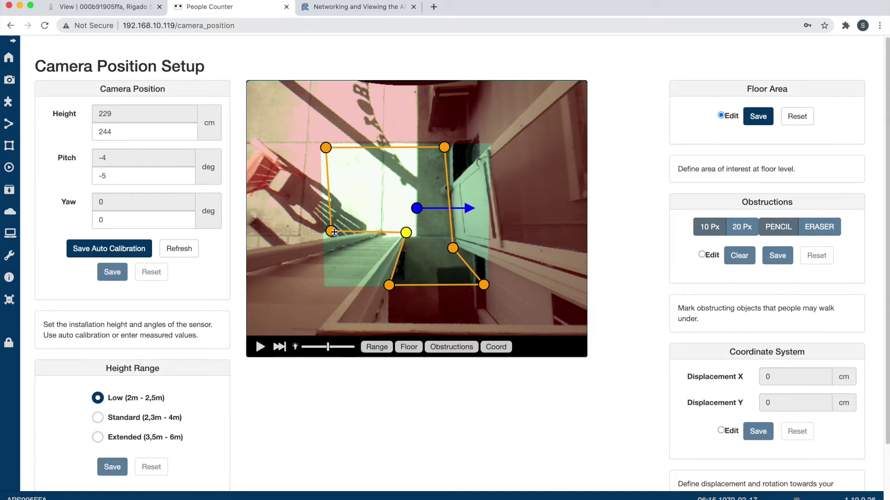
drag(334, 230, 330, 232)
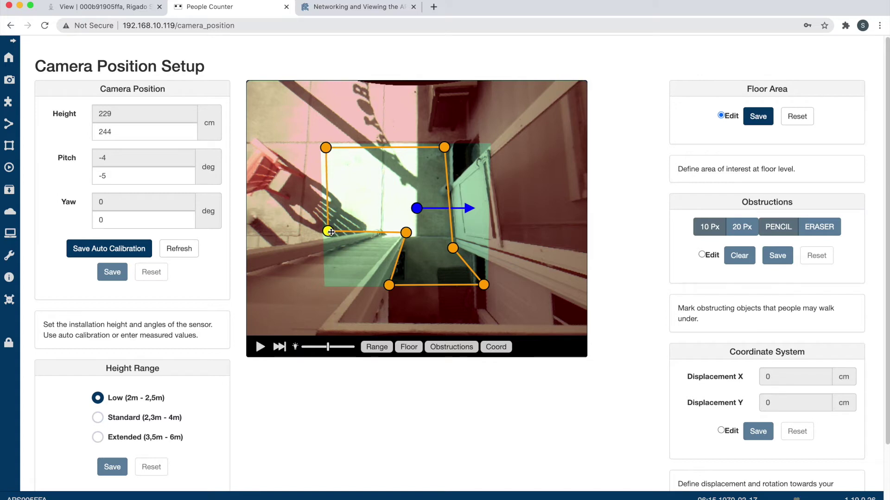
drag(328, 149, 325, 147)
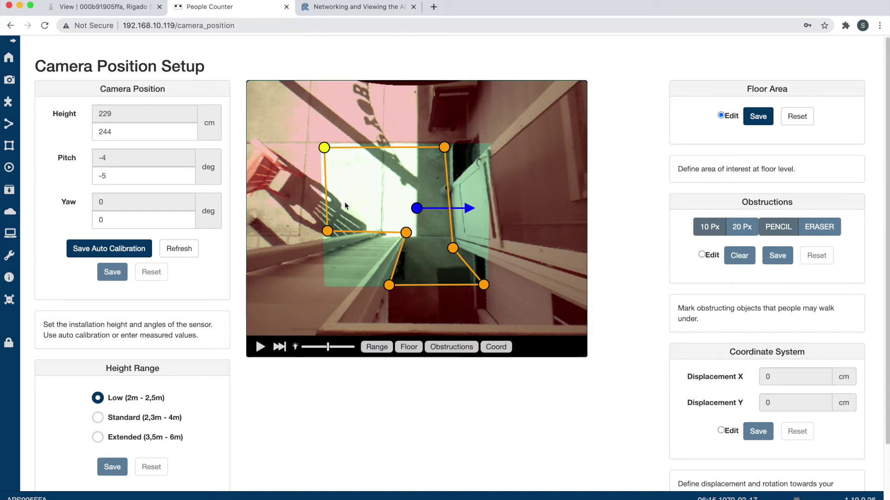
click(754, 120)
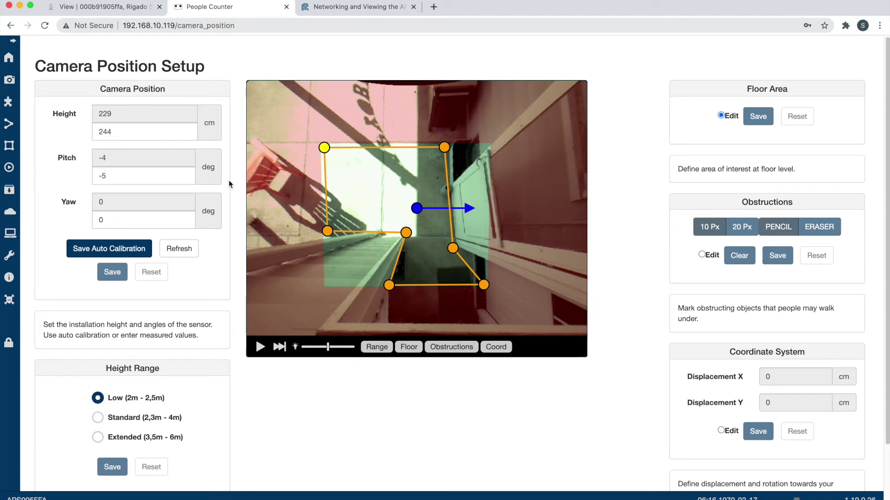
Add counting line A in People Counting setup, pull its points into the floor area, and delete the extra end point
click(8, 125)
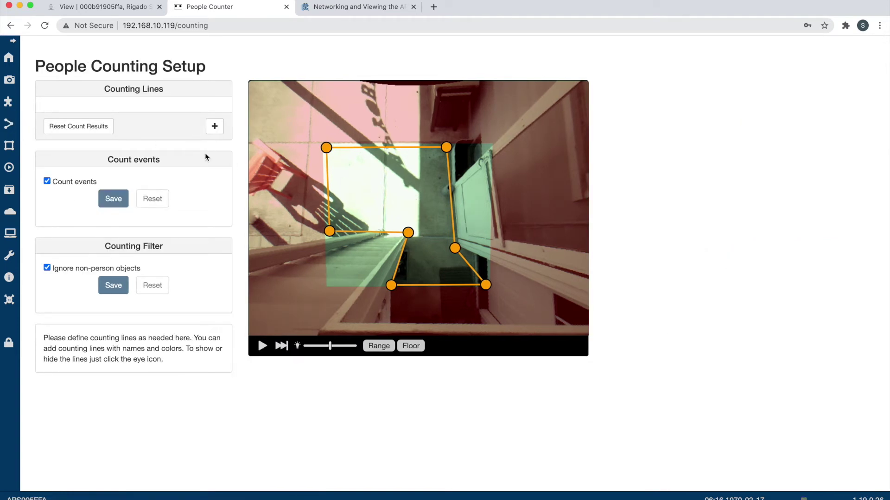
click(214, 127)
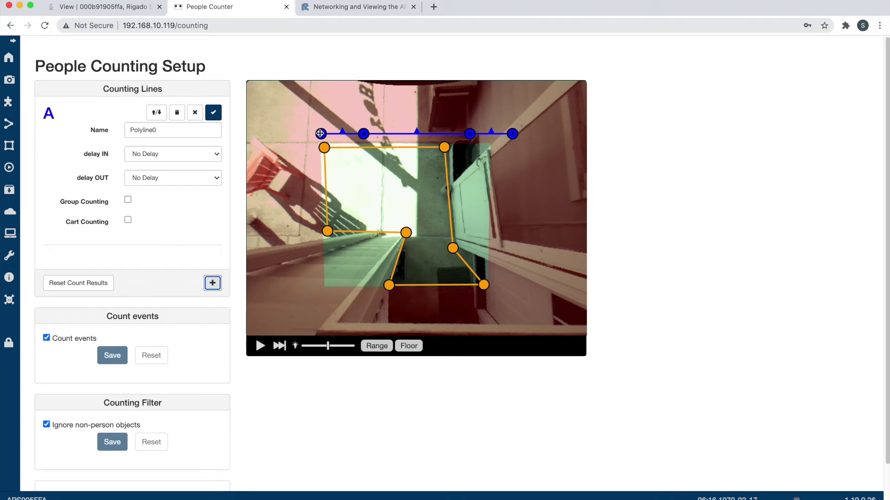
drag(320, 134, 329, 184)
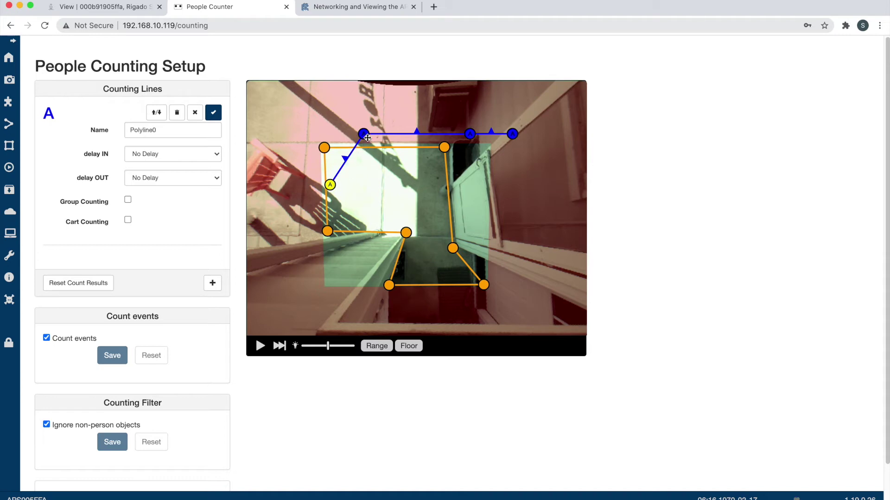
drag(363, 134, 388, 184)
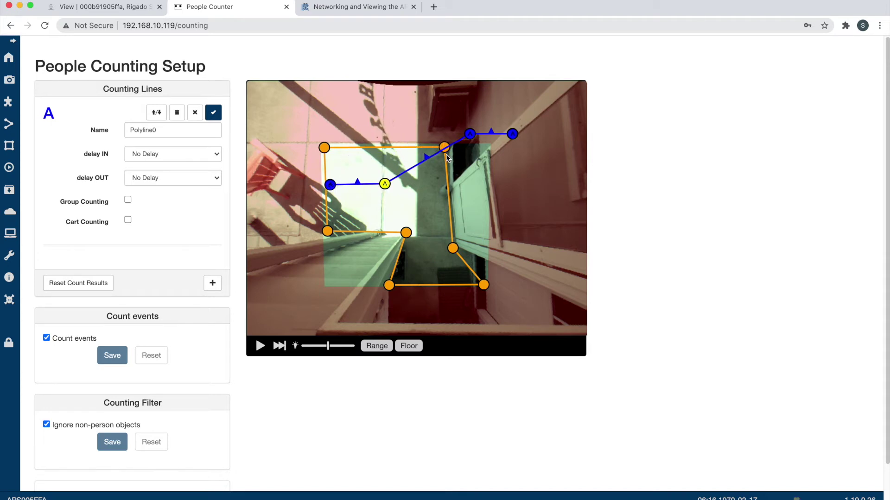
drag(471, 135, 428, 185)
click(512, 134)
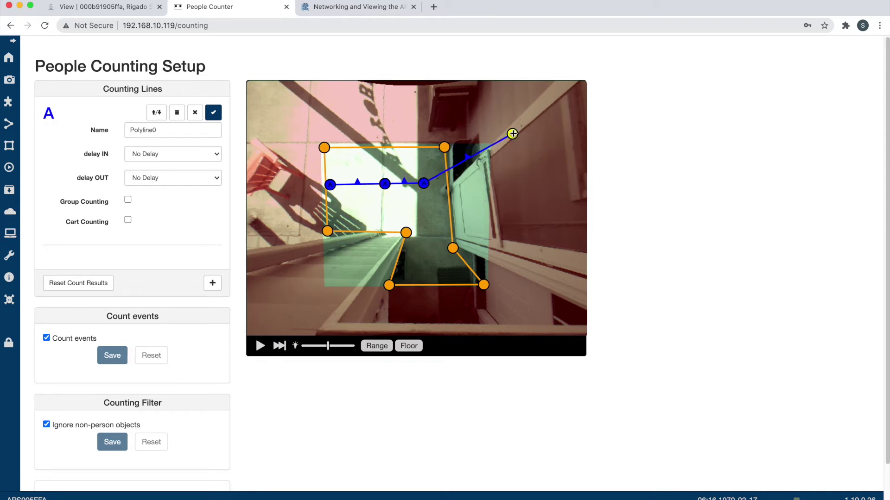
key(Delete)
Extend line A to the zone's right edge, lower its left end, and reverse its direction
drag(423, 184, 442, 184)
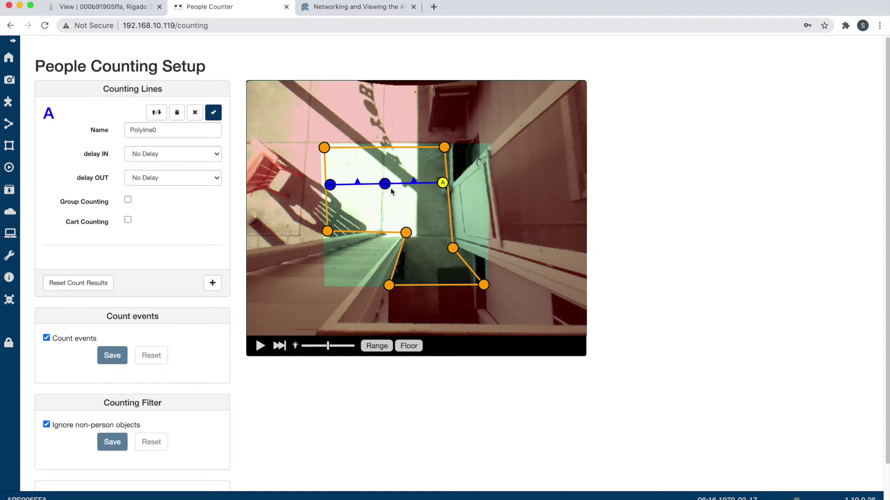
drag(330, 185, 334, 203)
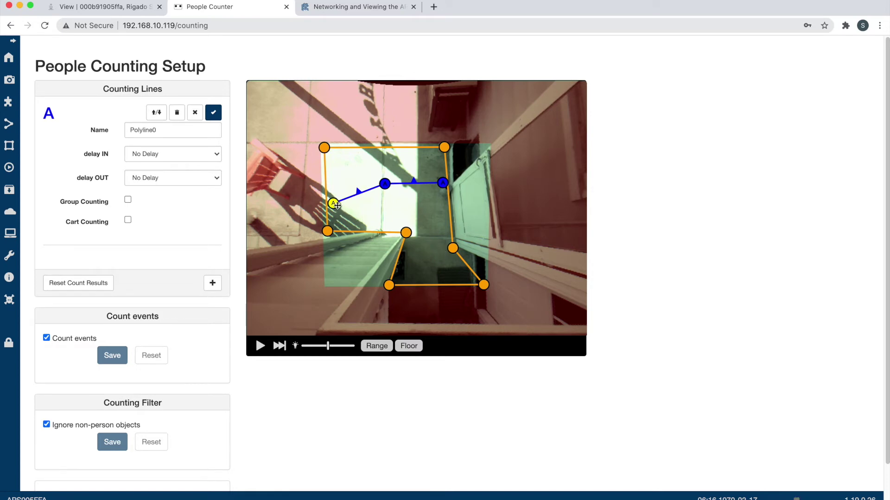
drag(333, 204, 336, 219)
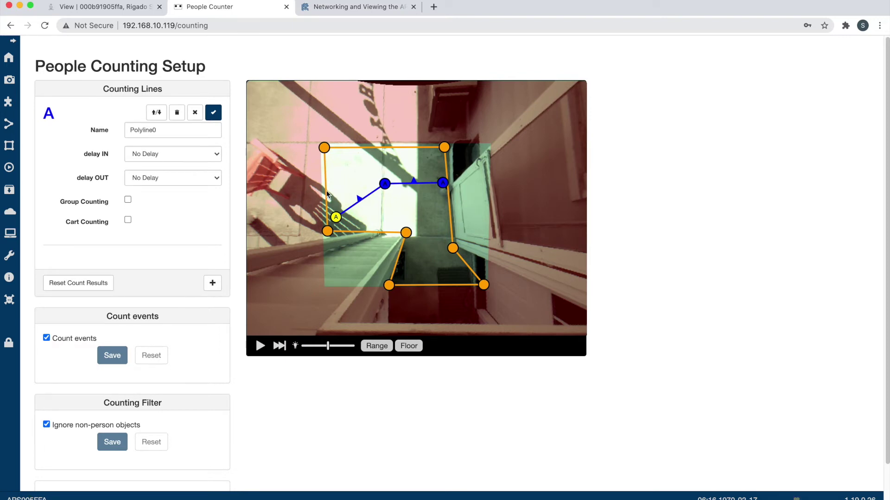
click(155, 115)
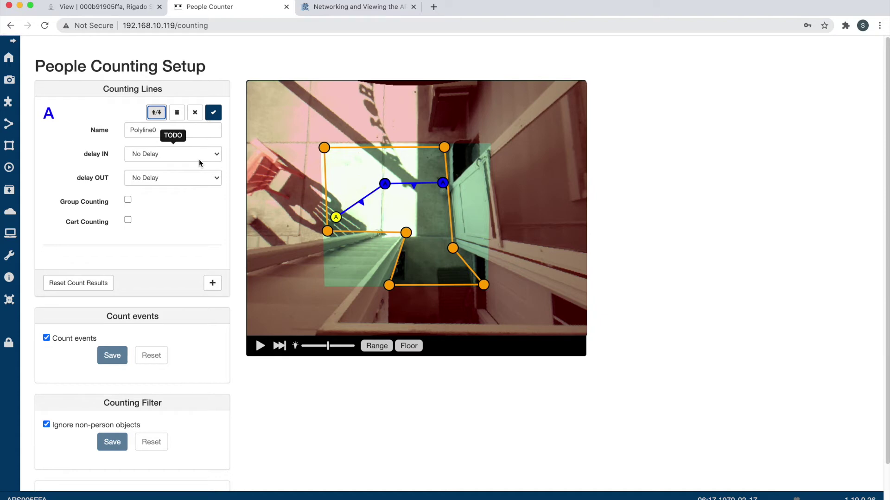
Save counting line A (Polyline0) and start the live camera feed
click(213, 114)
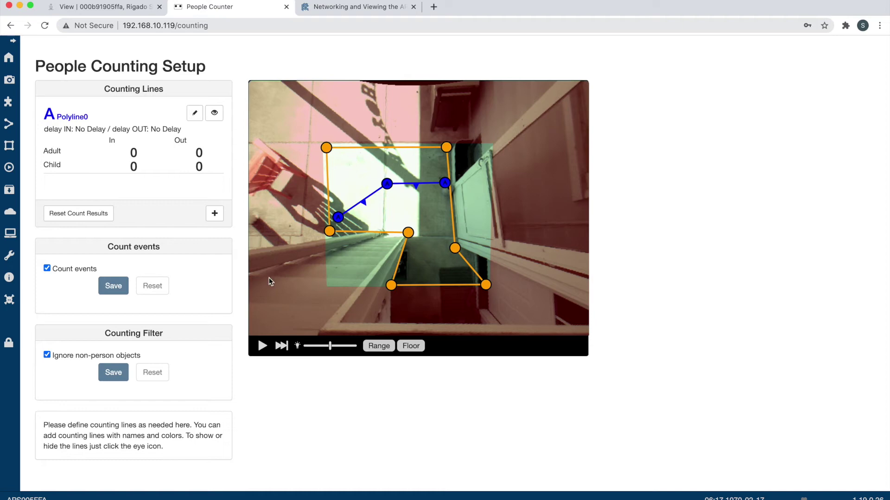
click(262, 347)
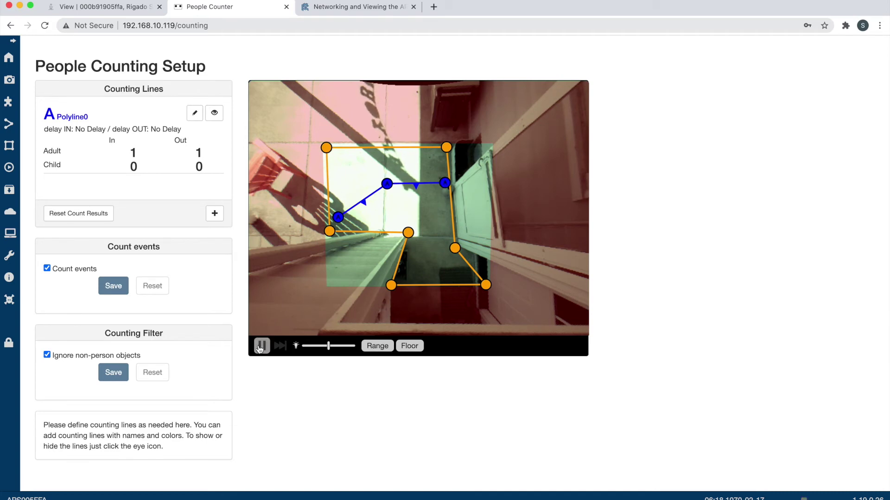
Check the IoT Central Line 1 chart showing adult in and out counts of 1, then open the Dashboard
click(111, 8)
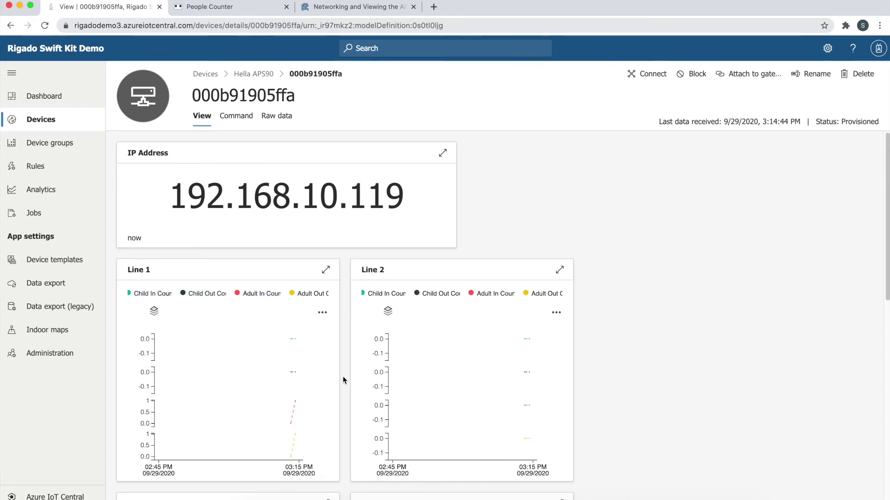
scroll(330, 377, down, 1)
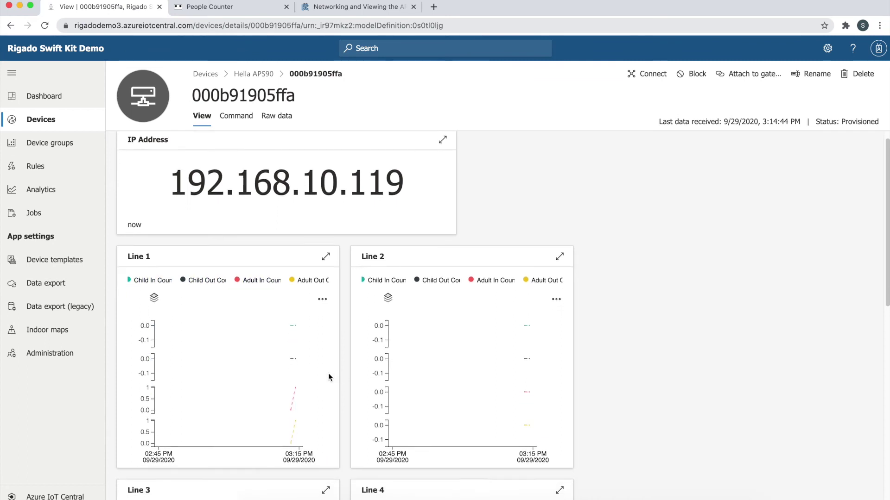
scroll(329, 378, down, 1)
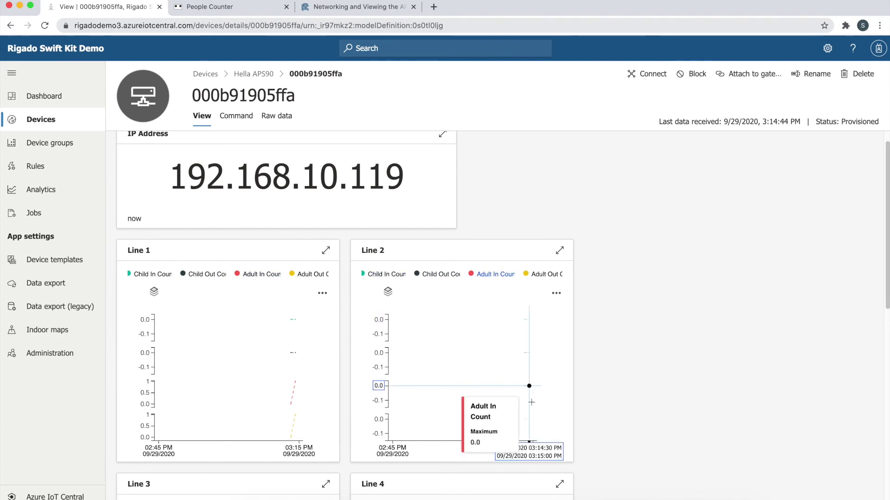
scroll(525, 375, down, 1)
scroll(525, 374, down, 2)
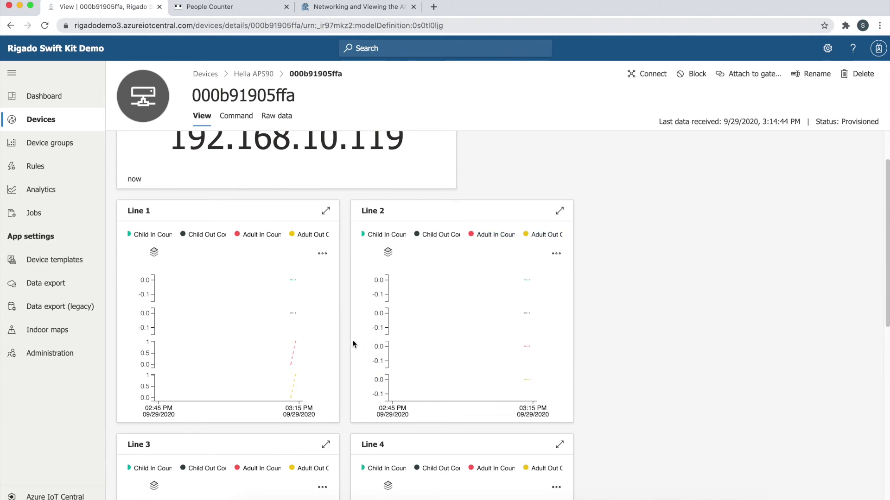
scroll(330, 337, up, 1)
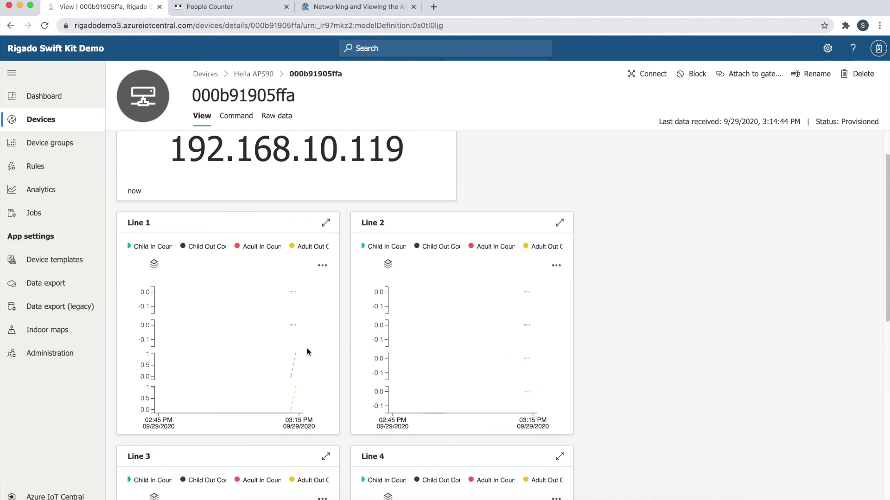
mouse_move(300, 355)
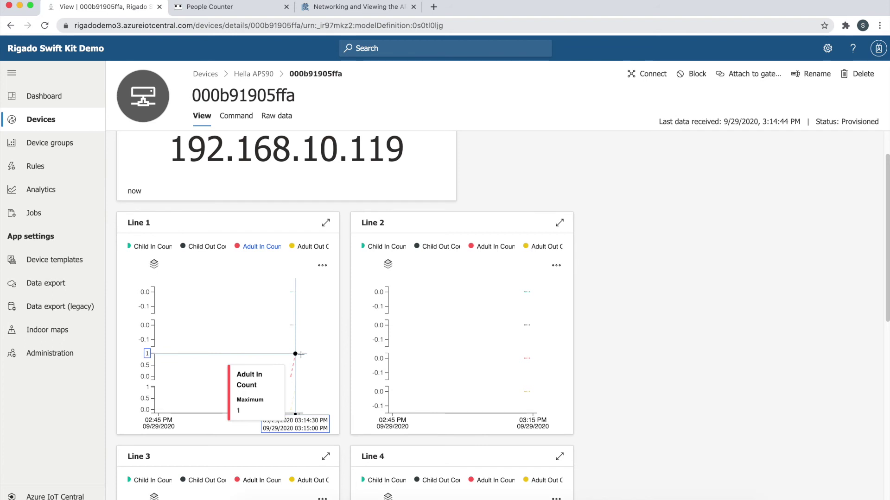
mouse_move(297, 384)
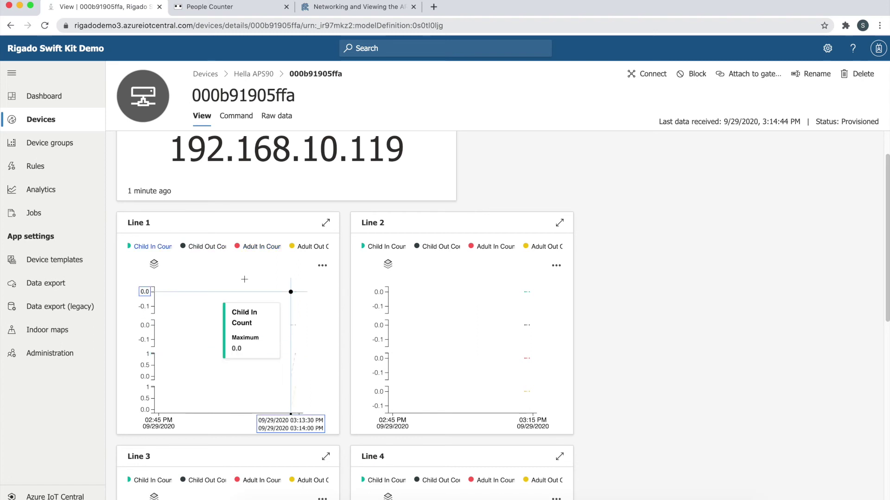
scroll(244, 279, up, 1)
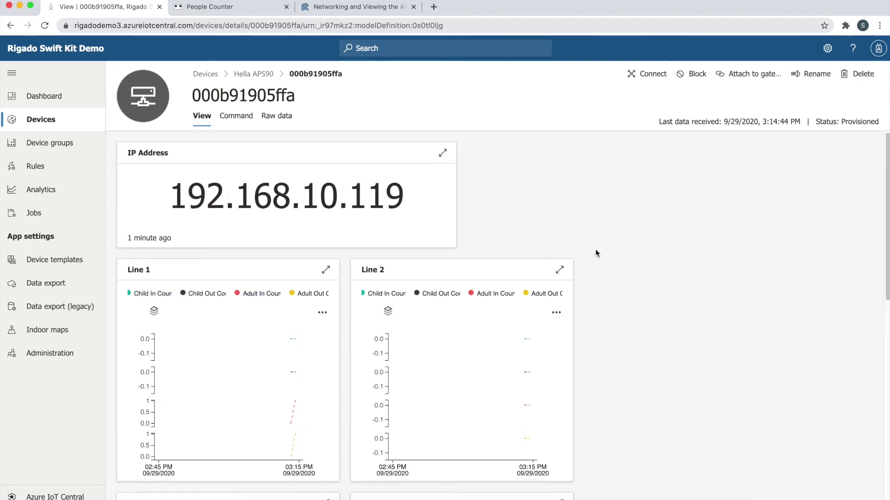
click(58, 101)
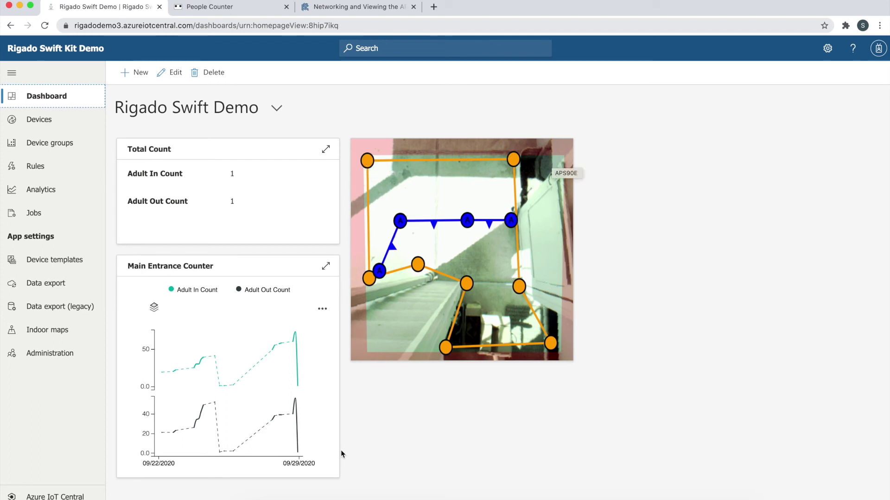
Review the dashboard's Total Count tile showing Adult In 1 and Adult Out 1
mouse_move(293, 421)
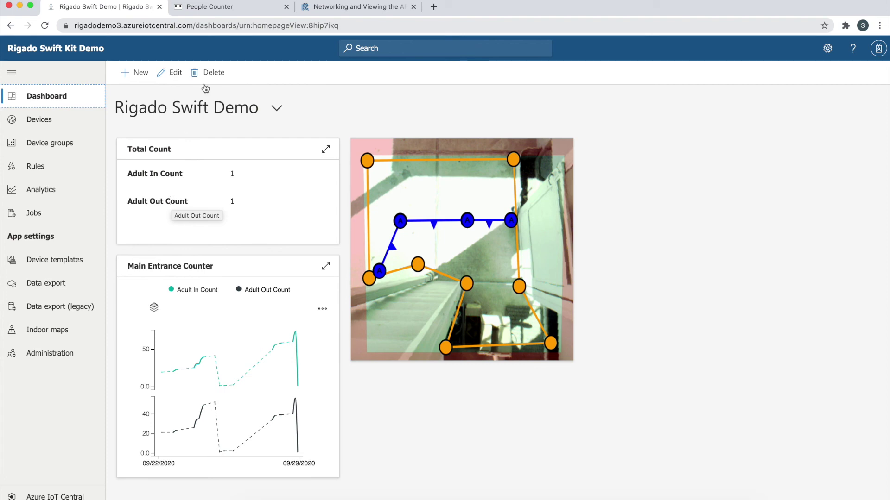
click(220, 7)
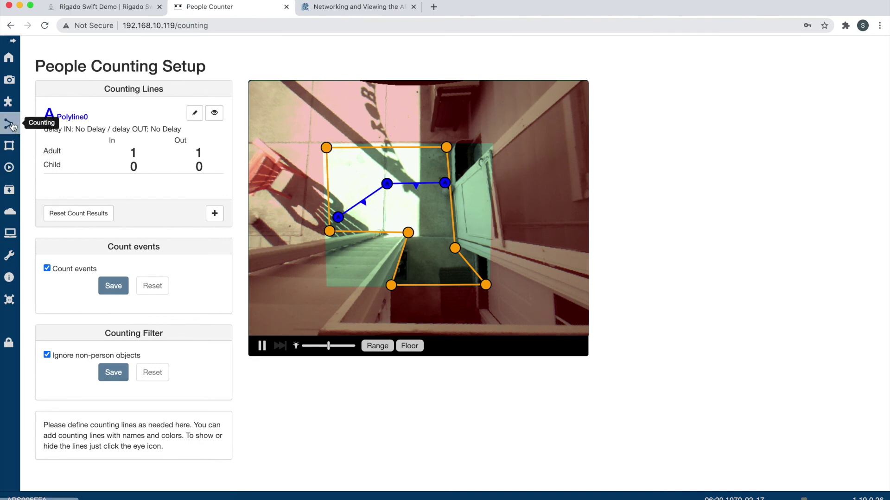
click(7, 149)
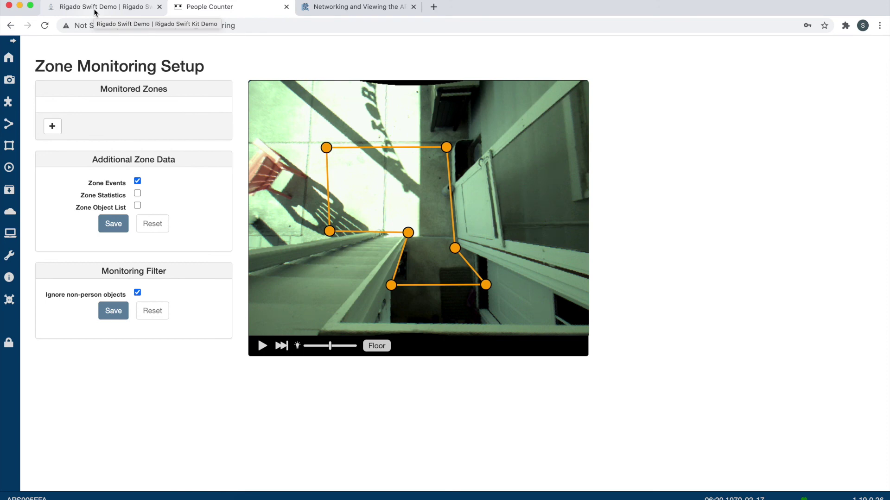
click(93, 8)
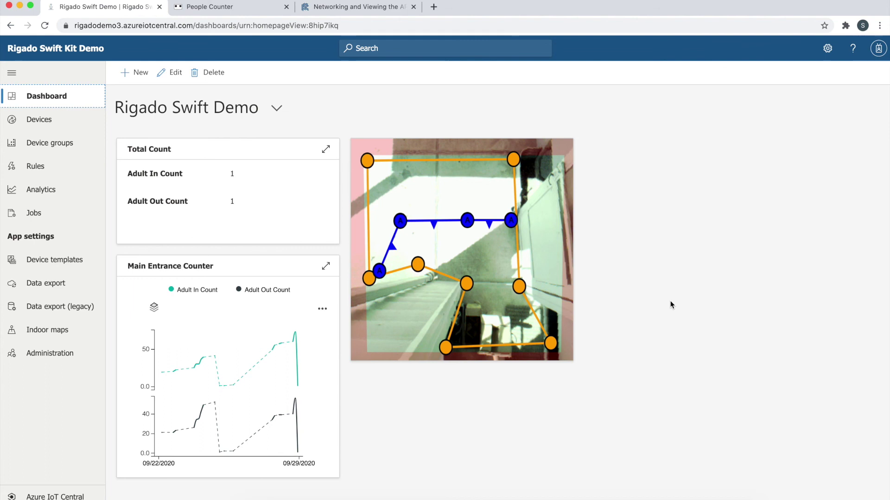
click(348, 6)
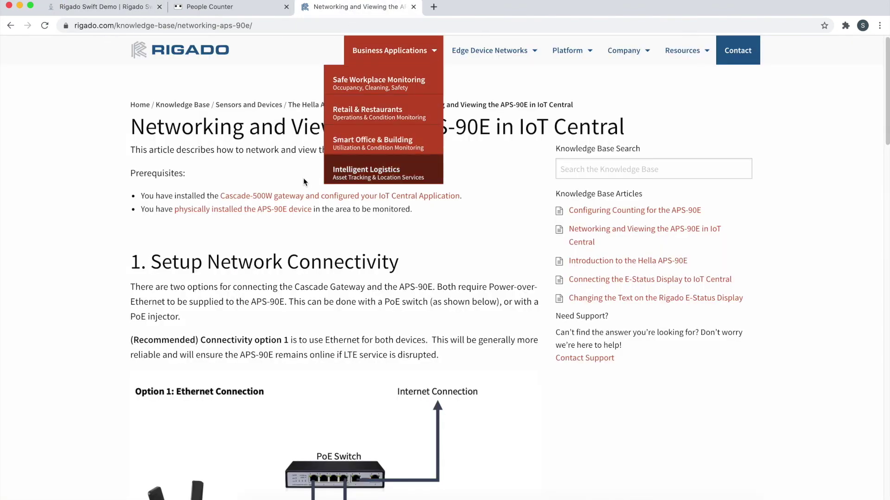
Scroll through the Rigado article on networking the APS-90E and viewing it in IoT Central
scroll(254, 296, down, 3)
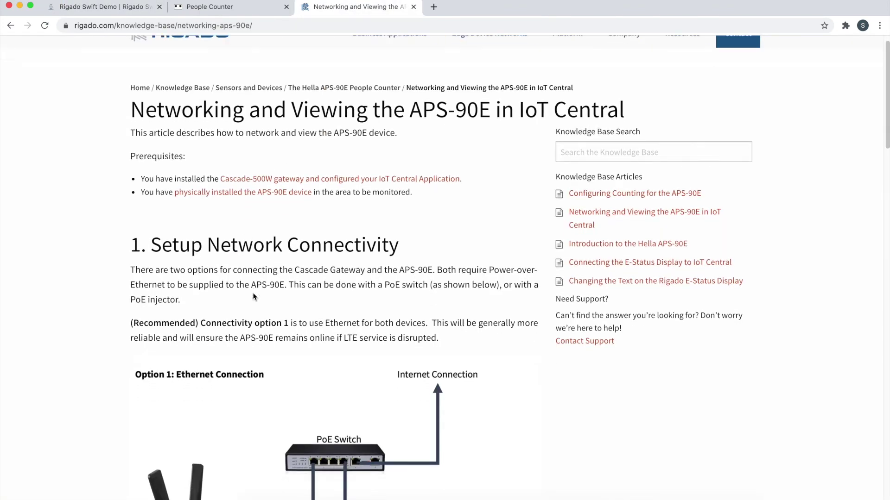
scroll(254, 297, down, 15)
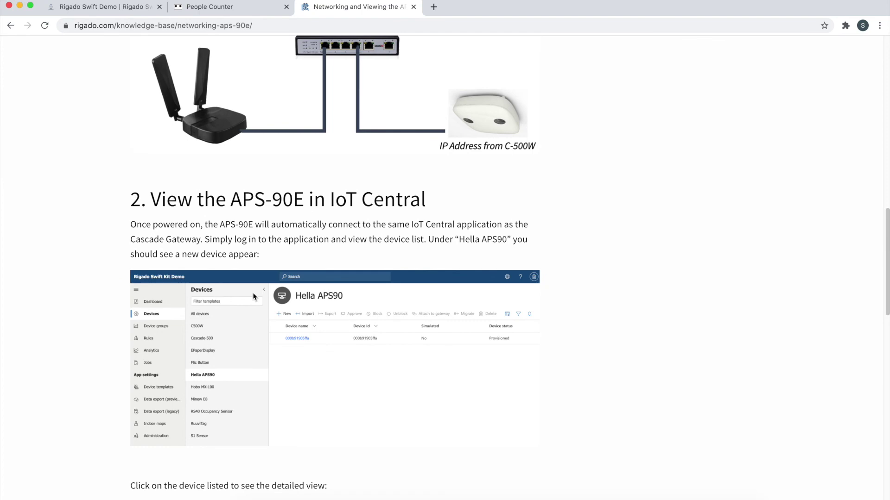
scroll(254, 296, up, 10)
scroll(253, 297, up, 8)
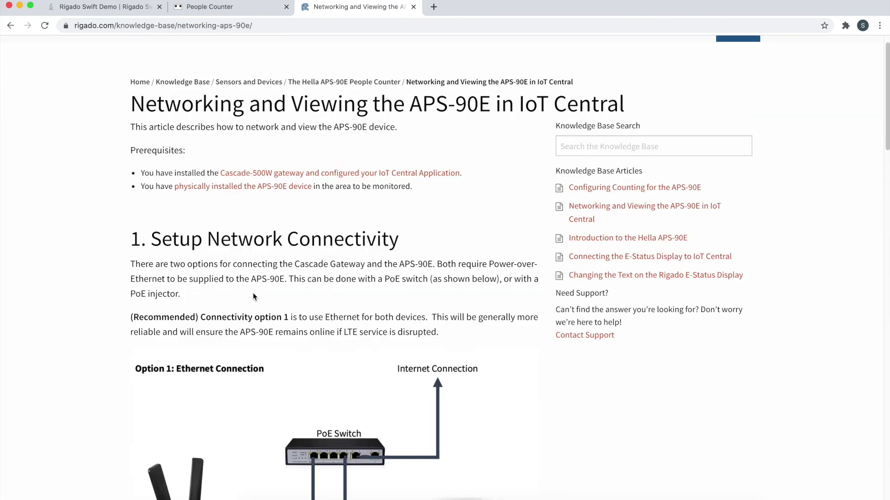
scroll(253, 297, up, 1)
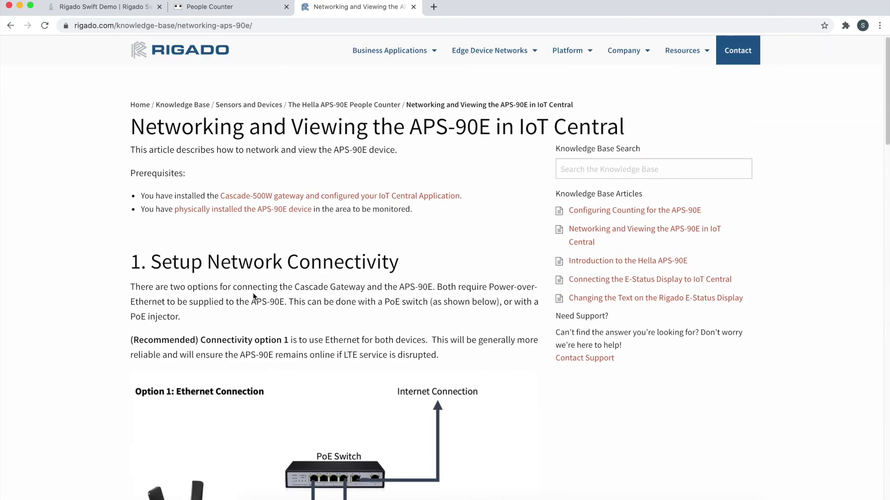